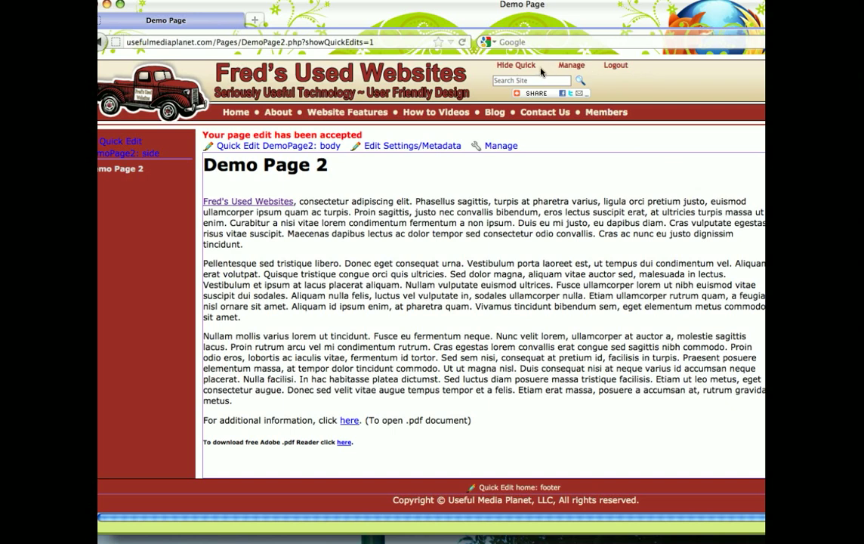
- Open the DemoPage2 body in Quick Edit and add an empty paragraph after the first text paragraph
click(309, 146)
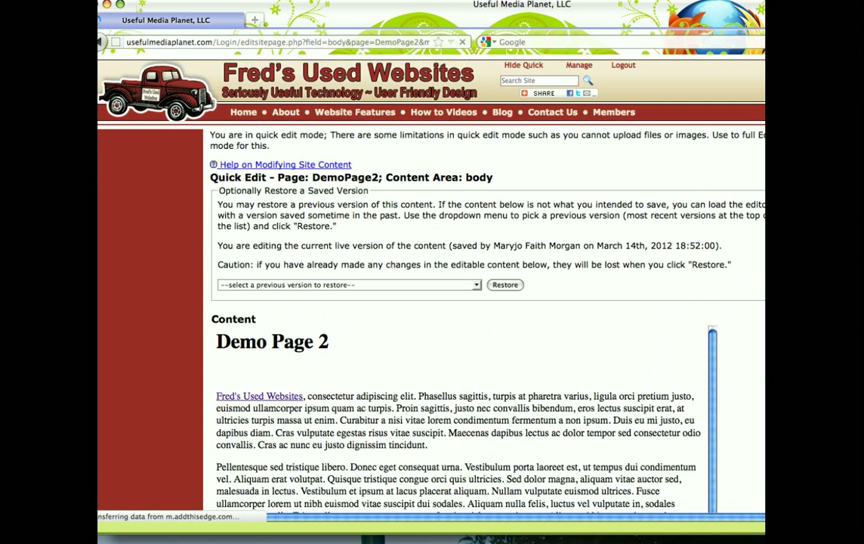
scroll(483, 284, down, 5)
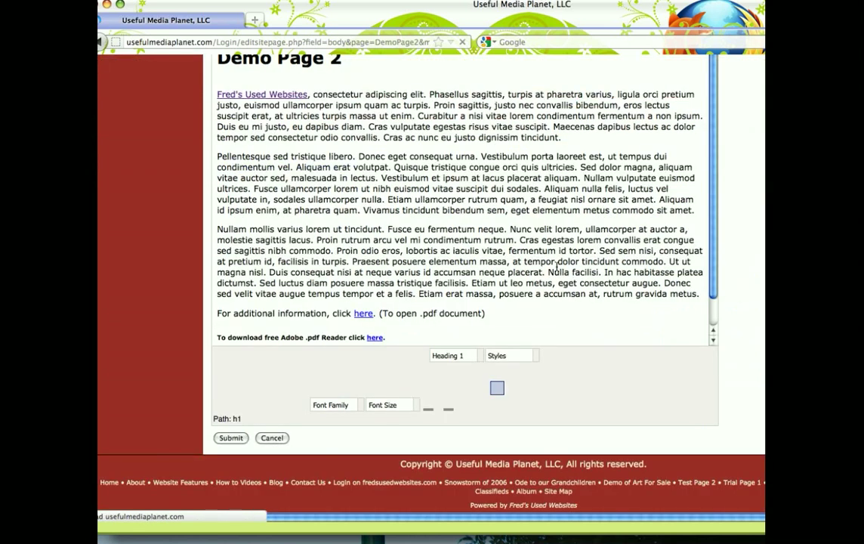
scroll(557, 268, up, 2)
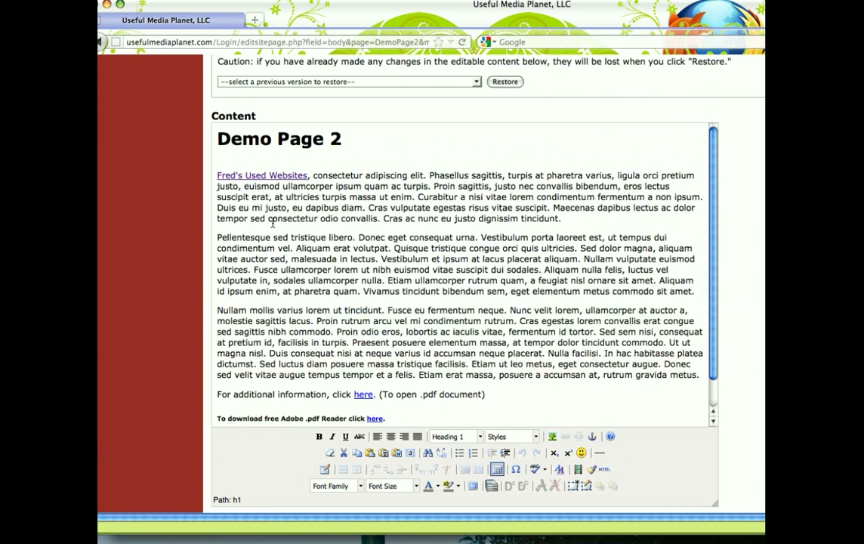
click(568, 218)
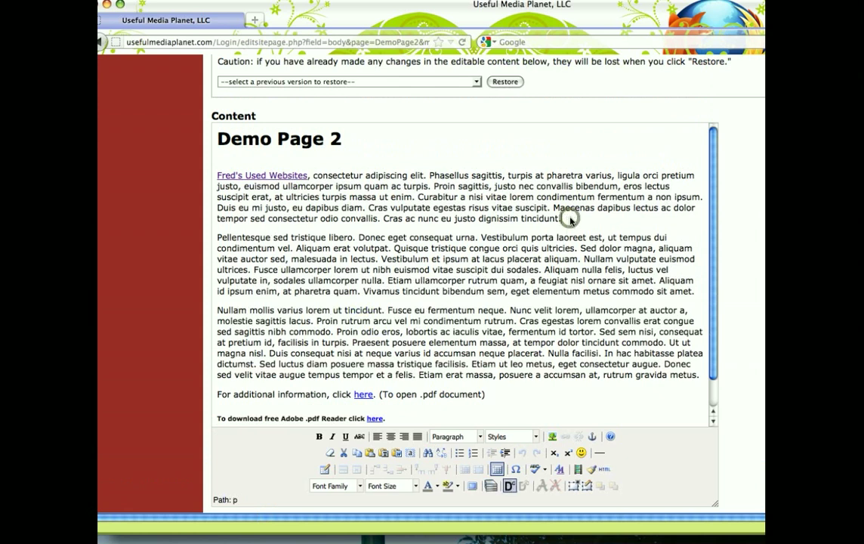
key(Return)
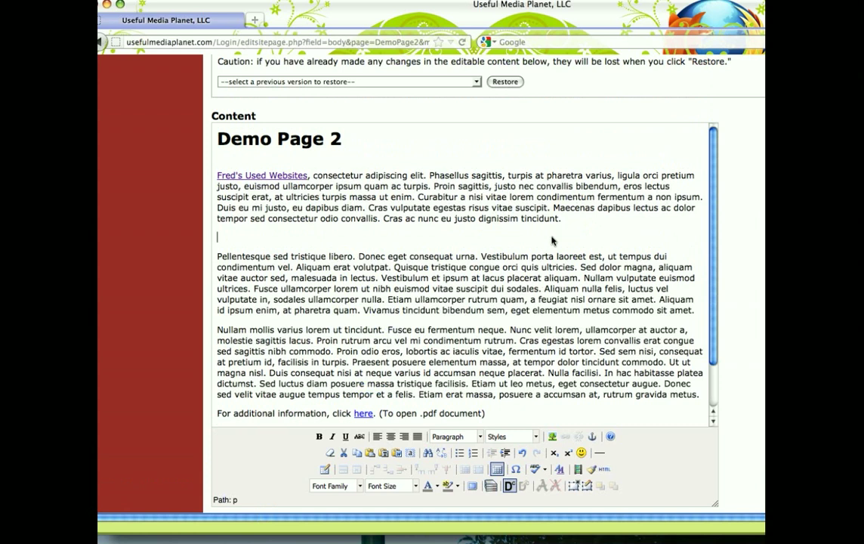
click(221, 238)
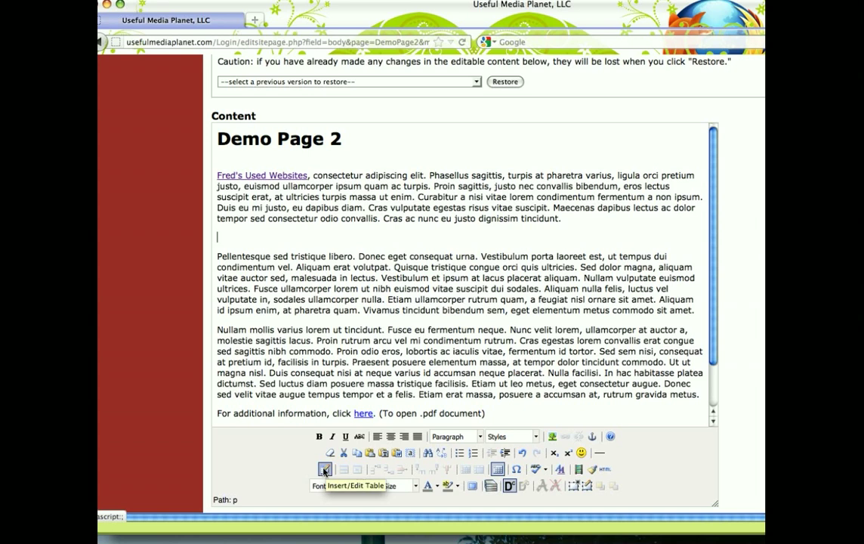
- Insert a table with 2 columns, 2 rows and default settings, and enter "Fred's Used Websites" in its first cell
click(325, 470)
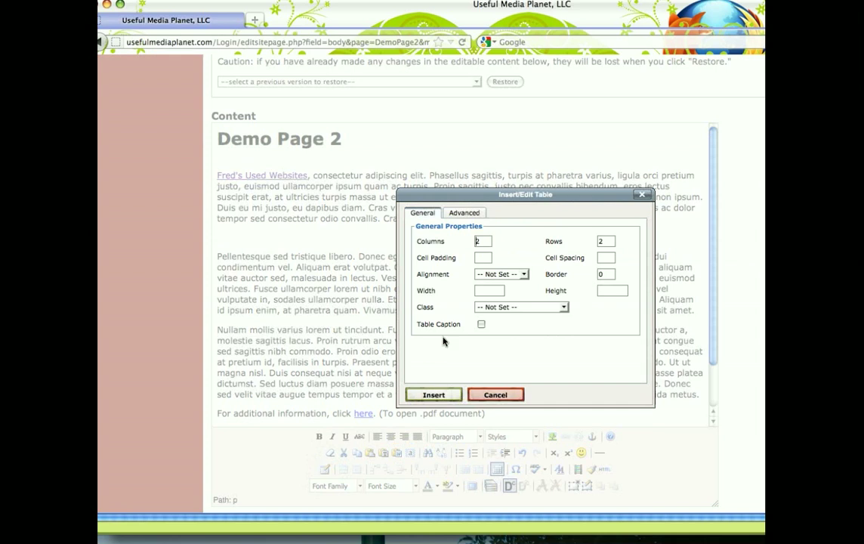
click(481, 258)
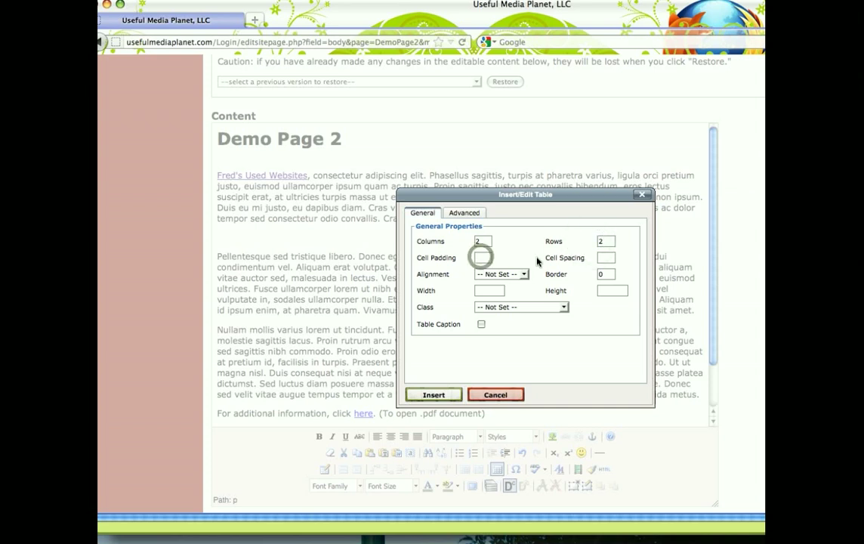
click(609, 258)
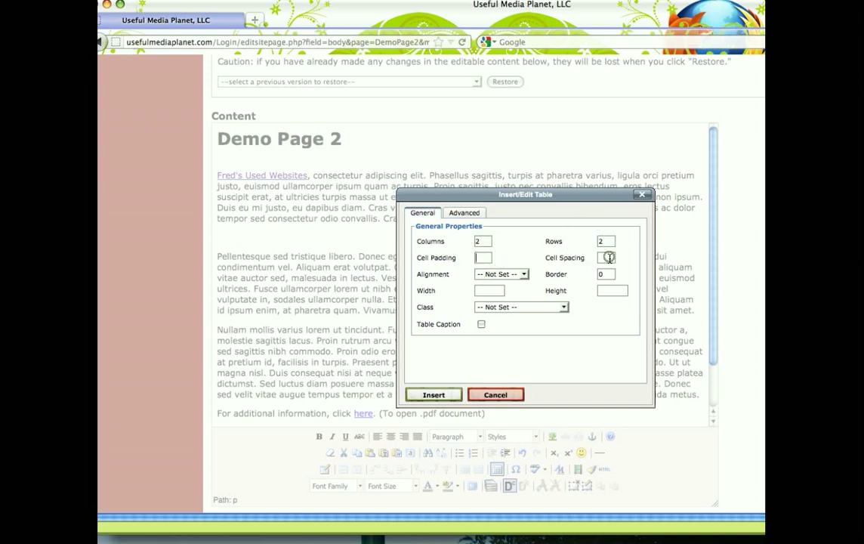
click(503, 274)
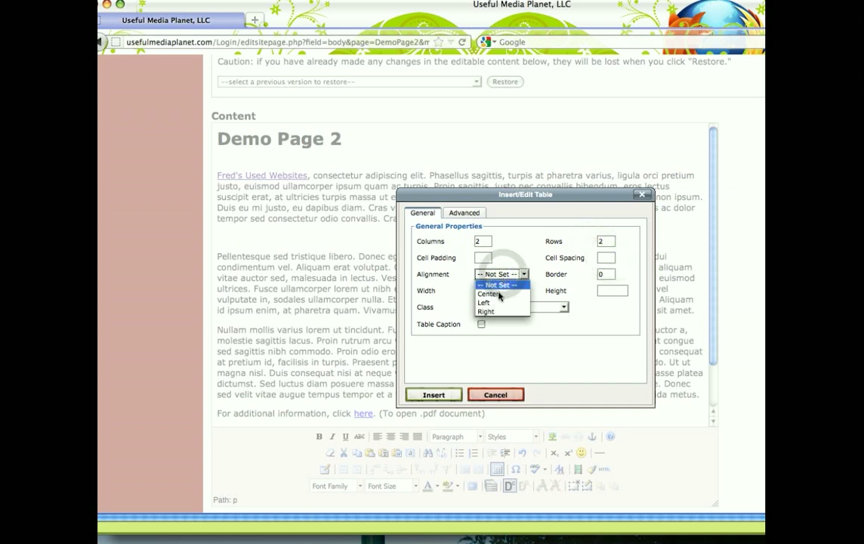
click(499, 285)
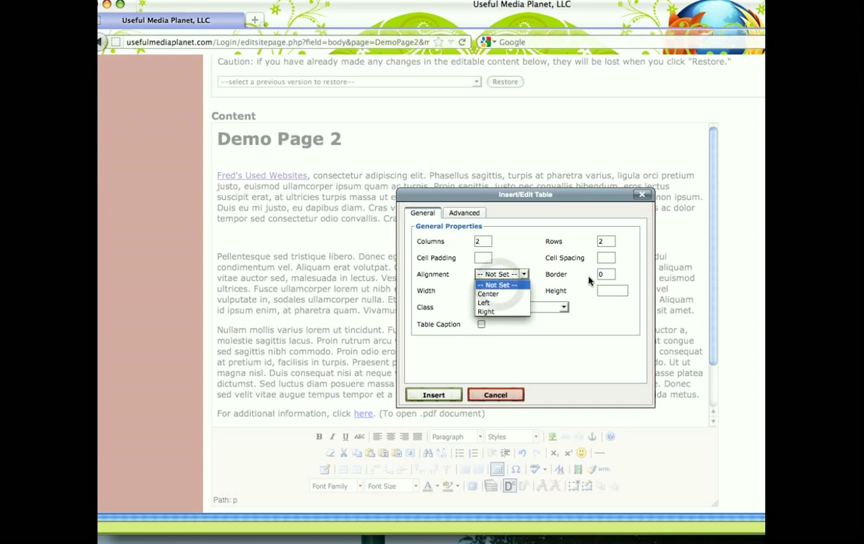
click(458, 296)
click(458, 296)
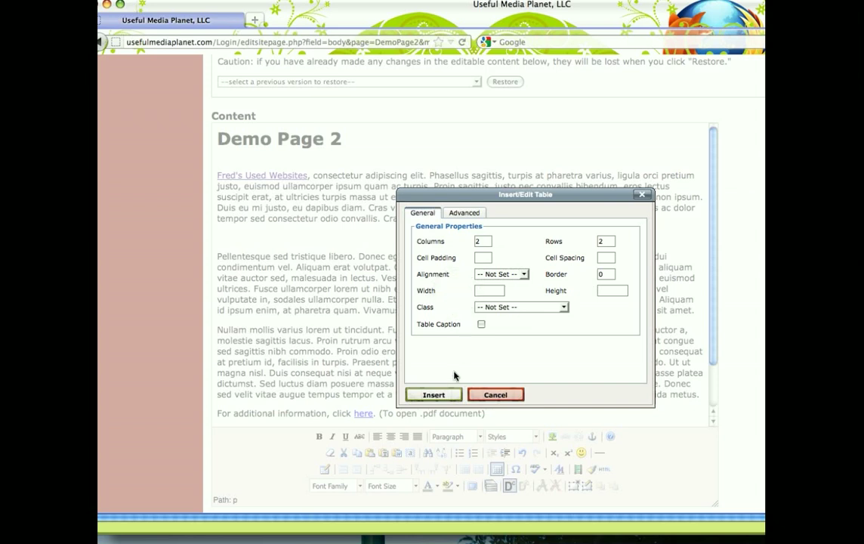
click(432, 393)
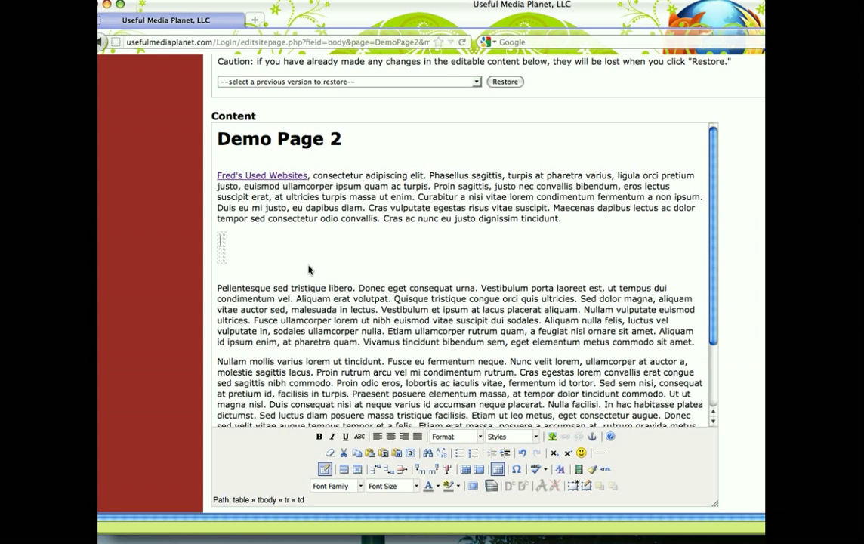
text(Fred's)
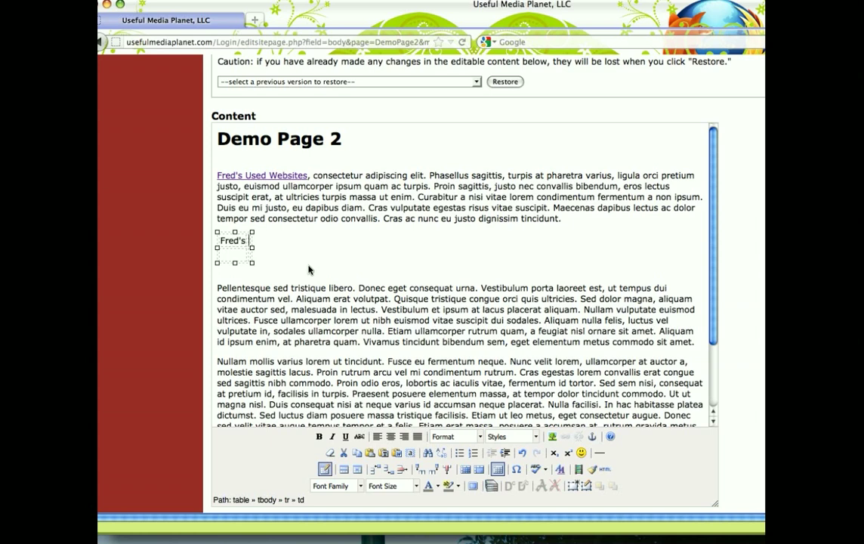
text(Used Websites)
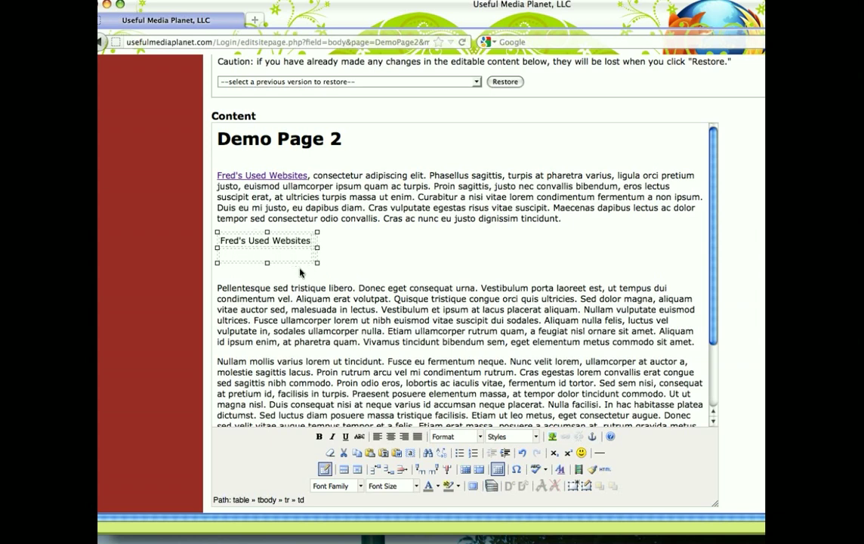
- Add two empty paragraphs between the first text paragraph and the table, placing the cursor in the upper one
click(573, 222)
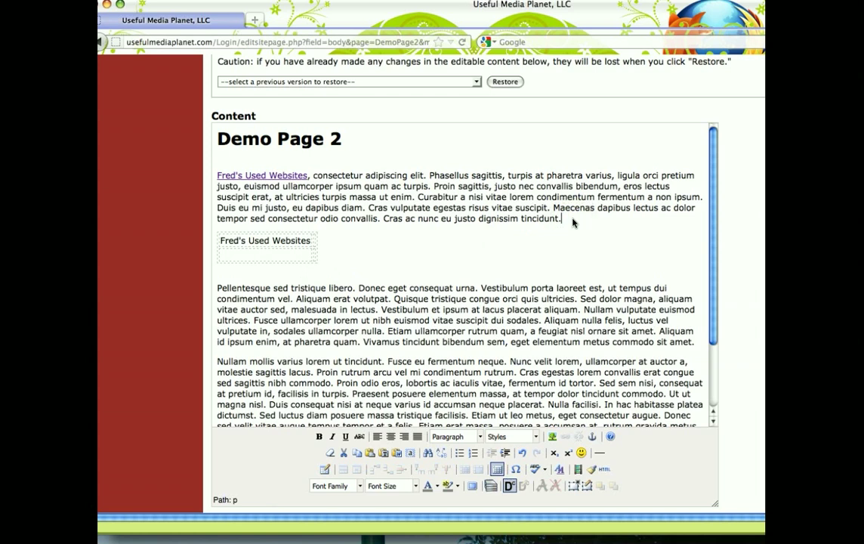
key(Return)
key(Return)
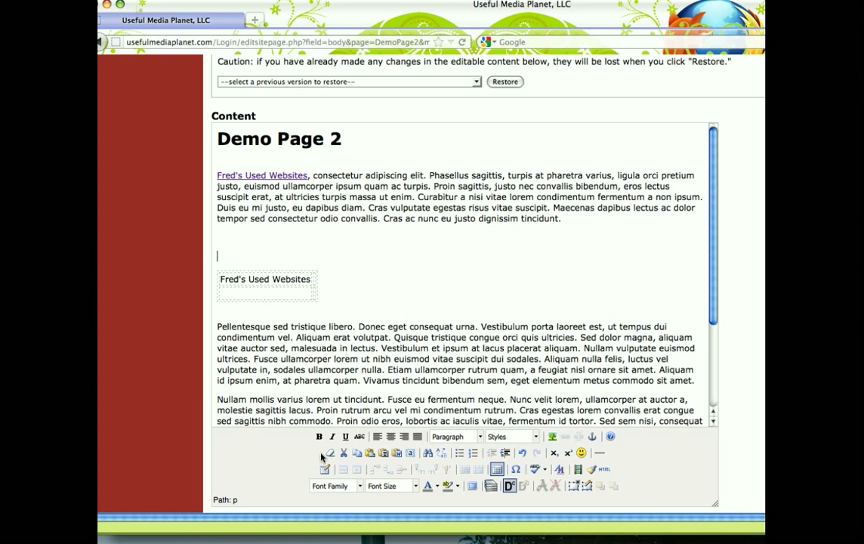
key(Up)
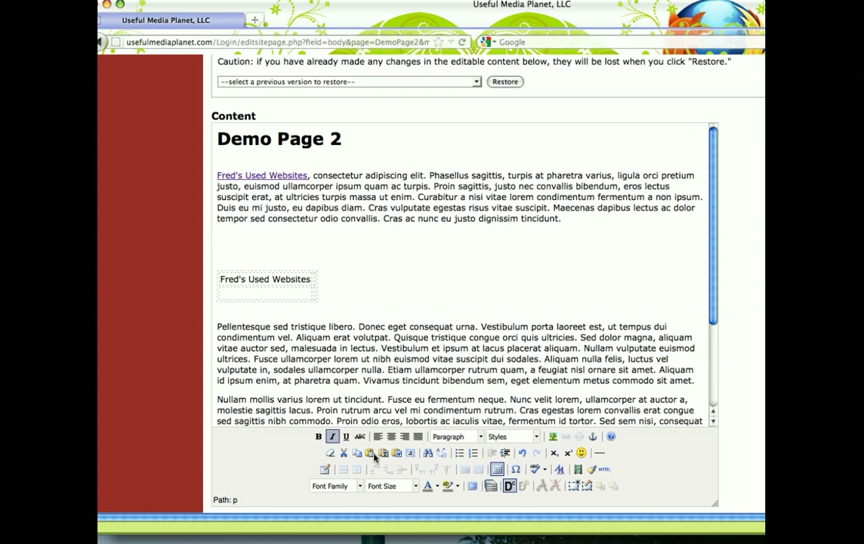
- Insert a center-aligned 2 by 2 table with cell padding 10 and cell spacing 10, and enter "Fred's Used Websites" in its first cell
click(326, 470)
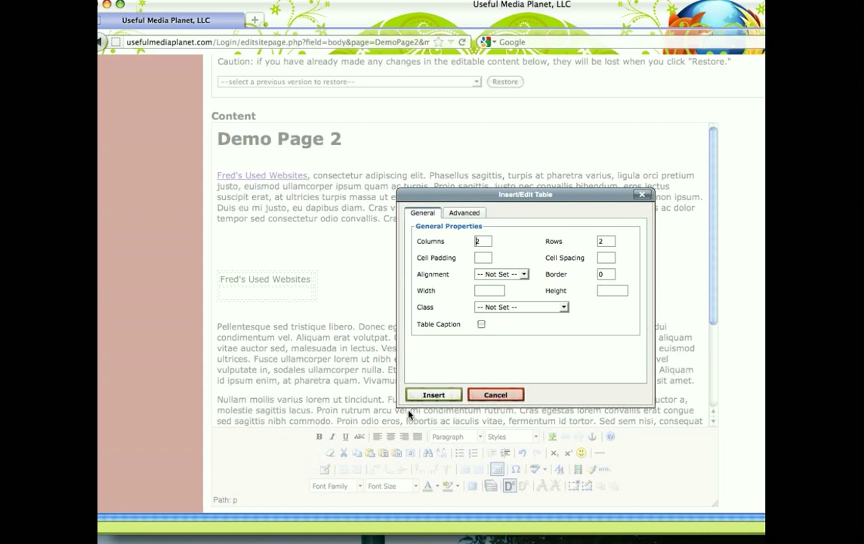
click(484, 259)
text(1)
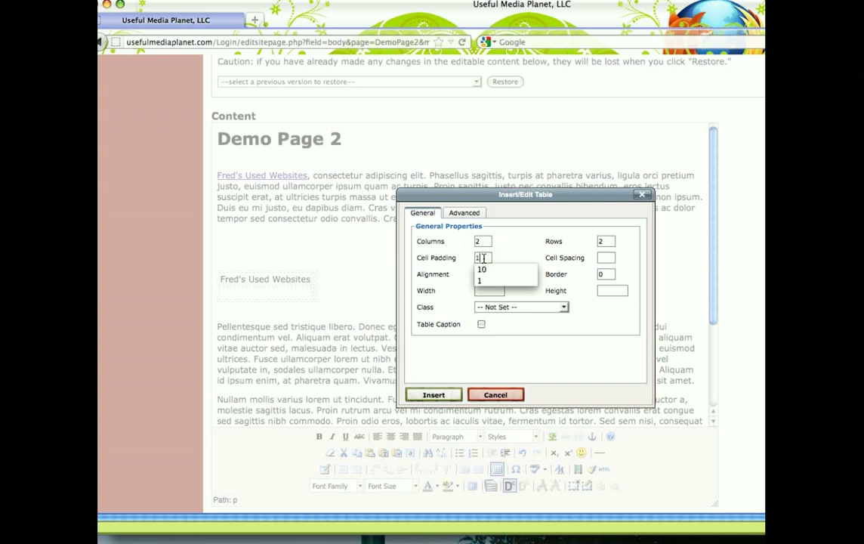
text(0)
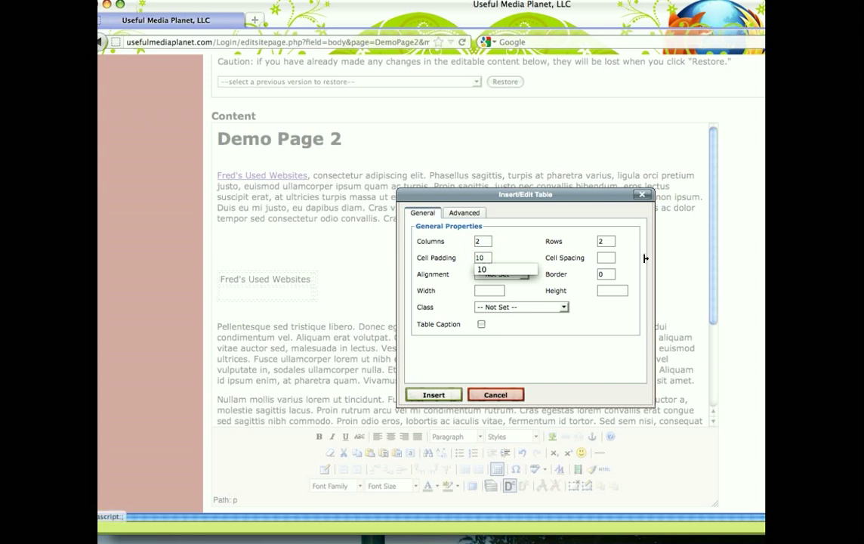
click(607, 258)
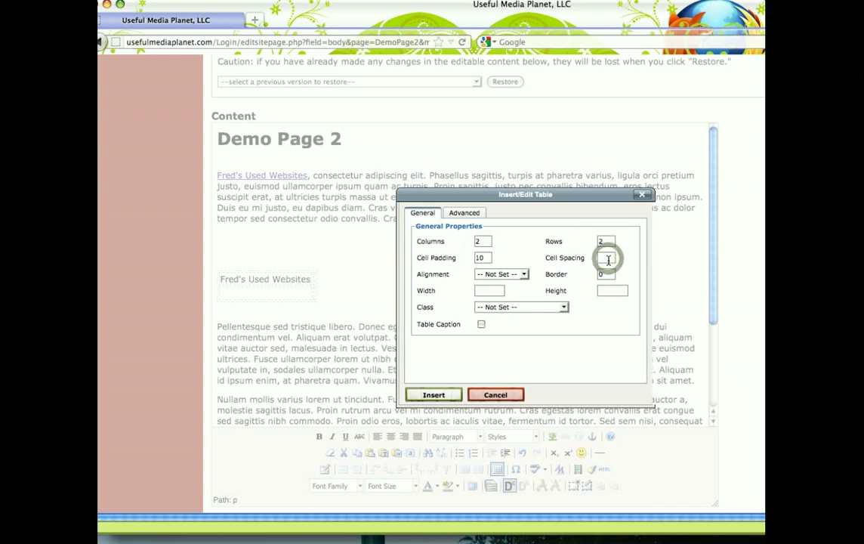
text(10)
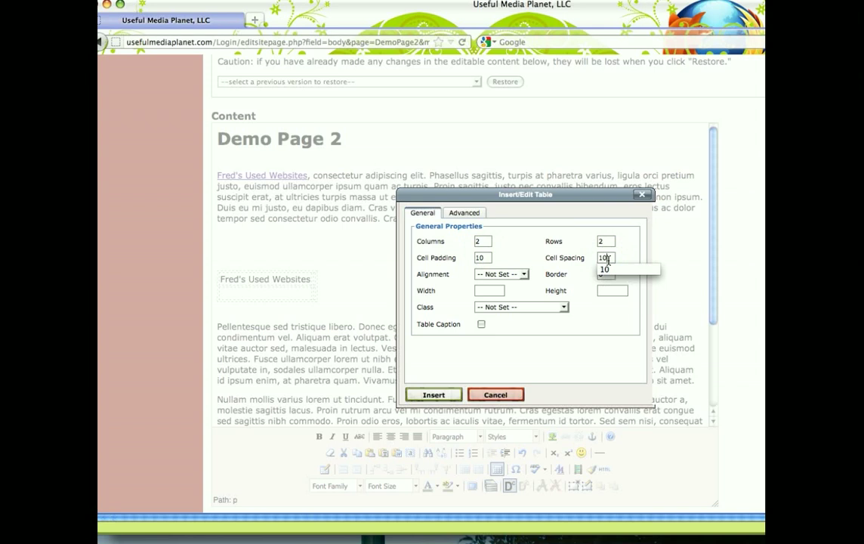
click(524, 275)
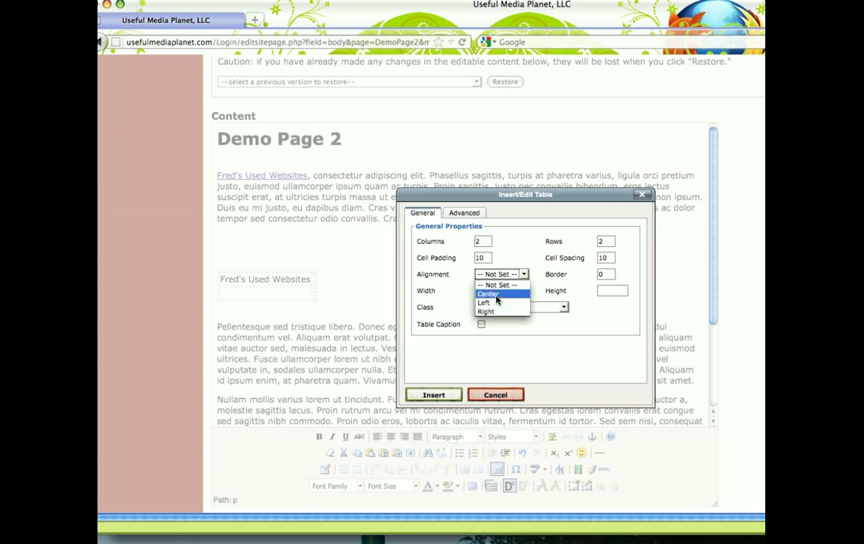
click(495, 295)
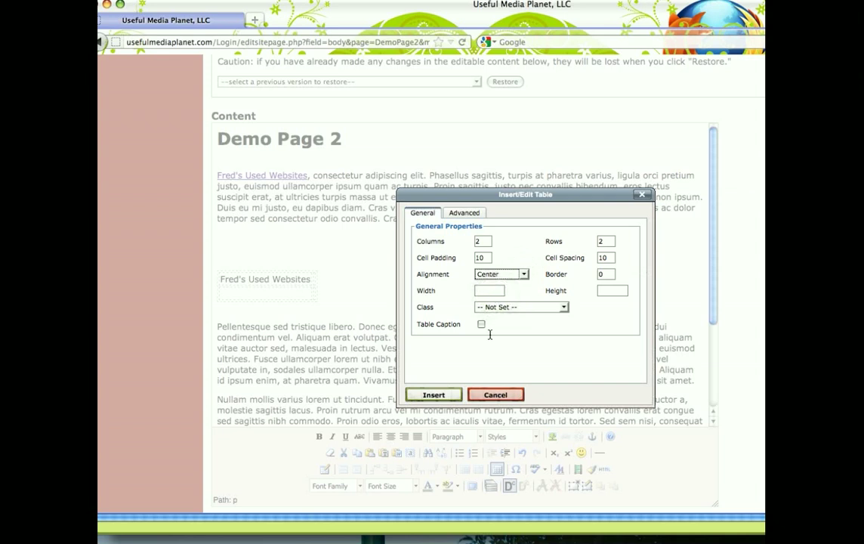
click(447, 395)
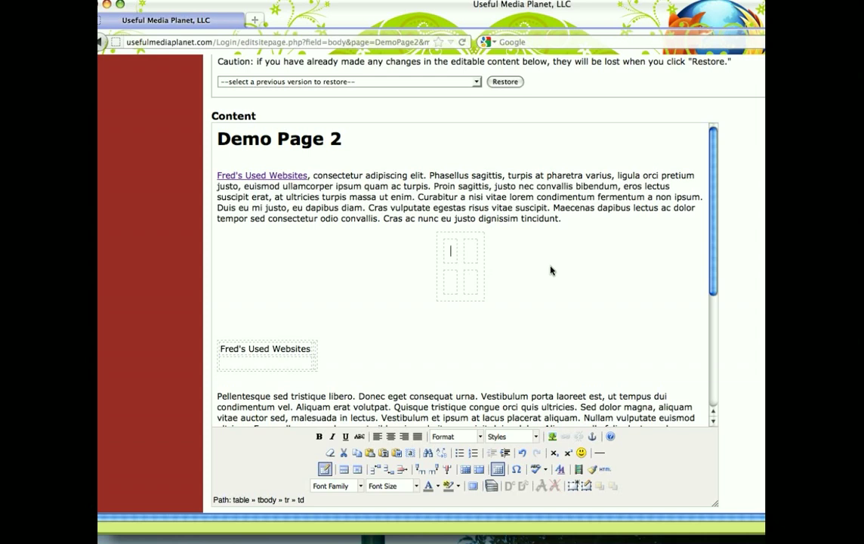
text(Fred's Used Websites)
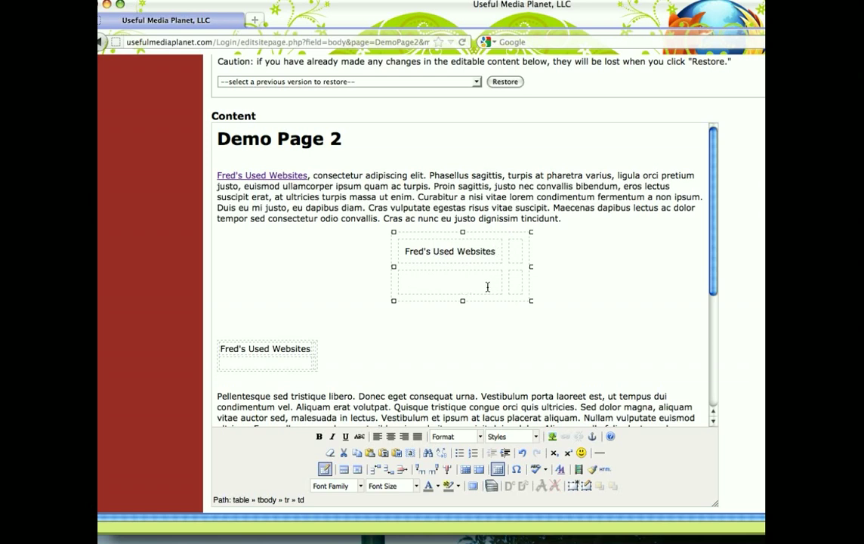
- Below the first text paragraph, insert another 2 by 2 table with cell padding 10, cell spacing 10 and width 75%
click(568, 221)
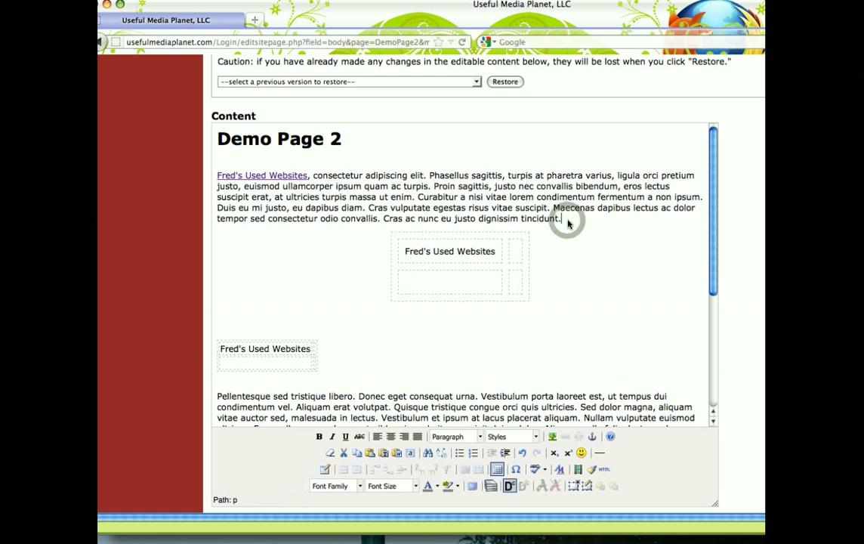
key(Return)
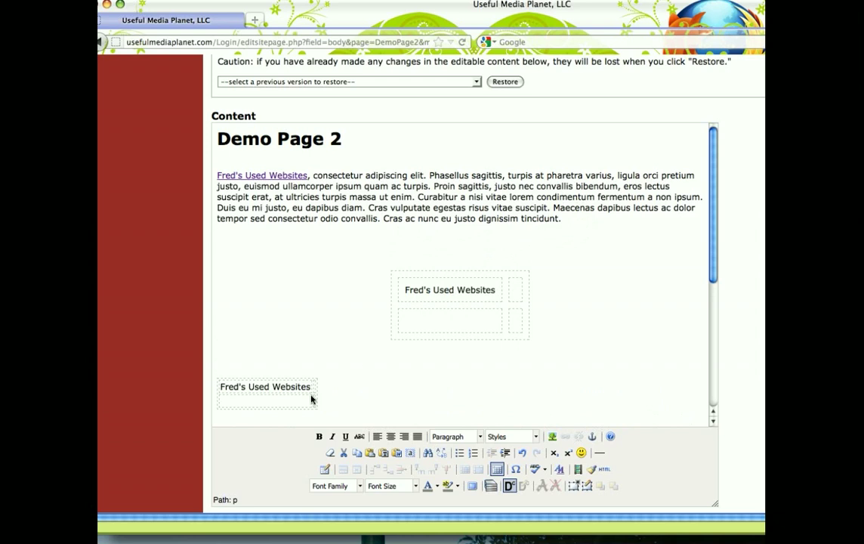
click(324, 469)
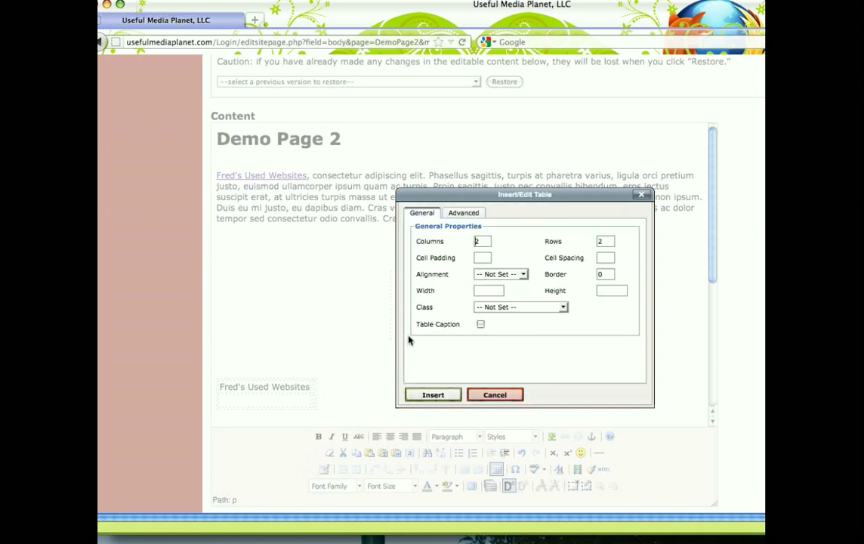
click(479, 258)
text(10)
click(602, 258)
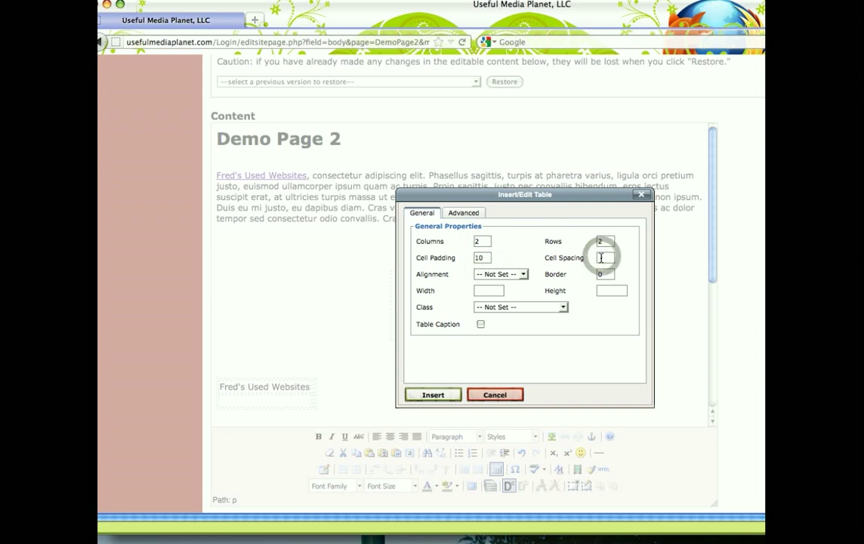
text(10)
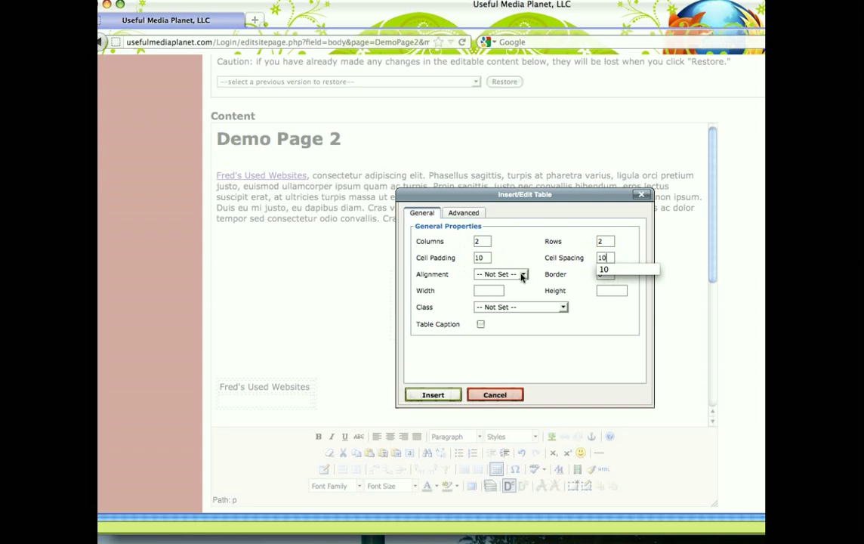
click(488, 292)
text(75%)
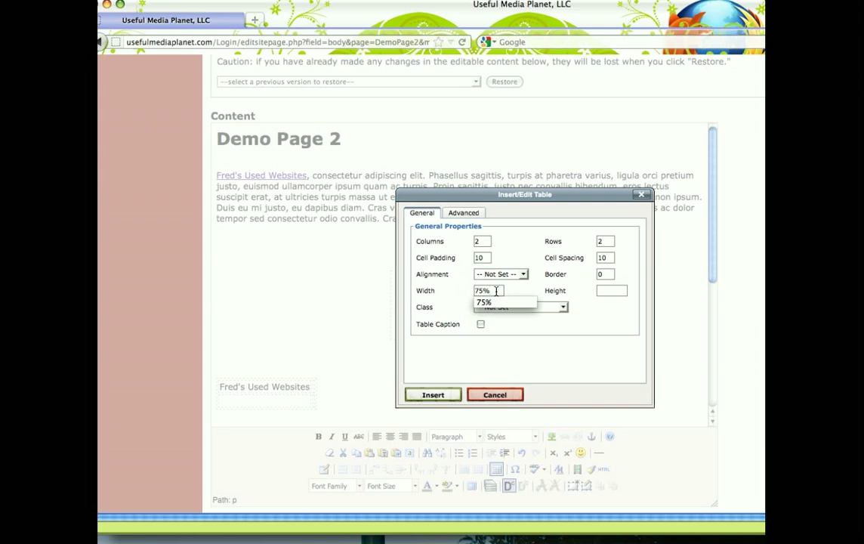
click(433, 395)
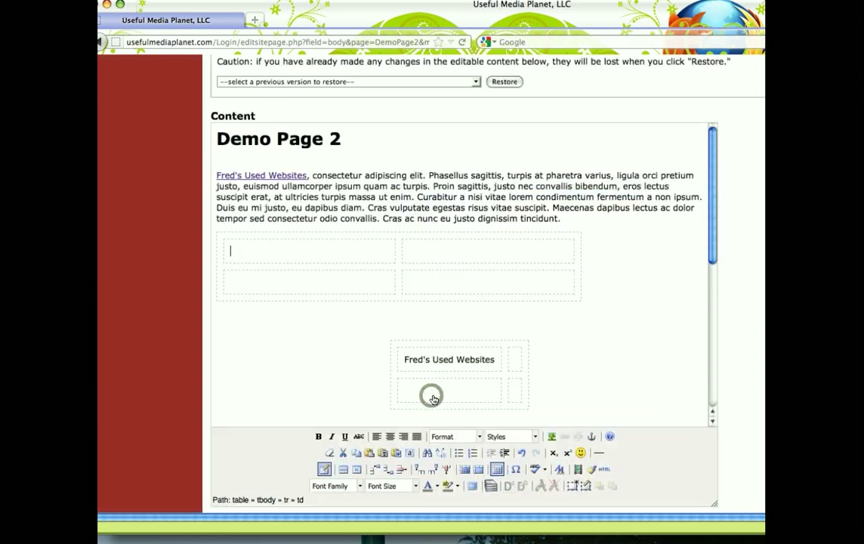
- Enter "Fred's Used Websites" in the first cell of the 75% wide table
text(F)
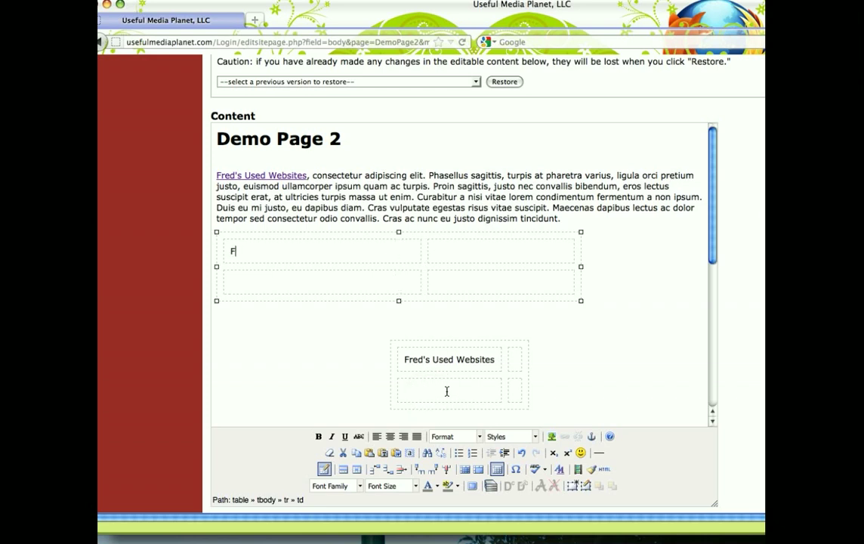
text(red's Used Webs)
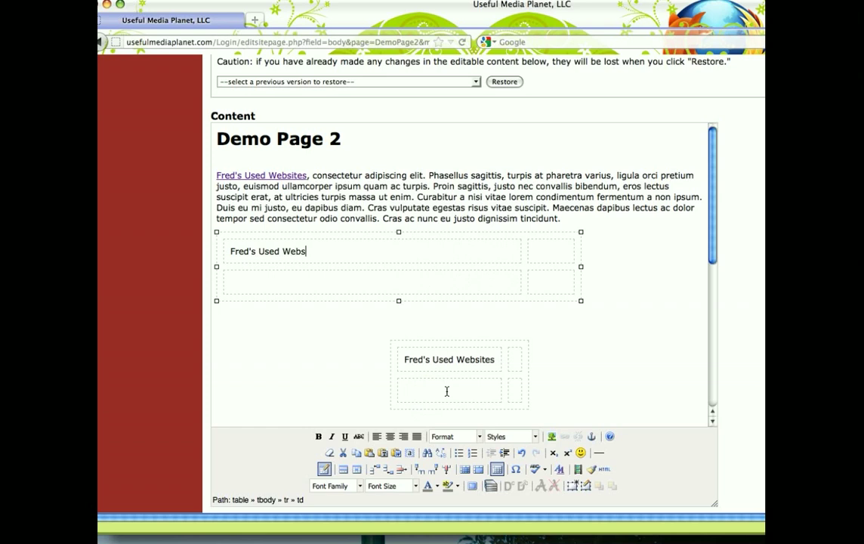
text(ites)
click(392, 254)
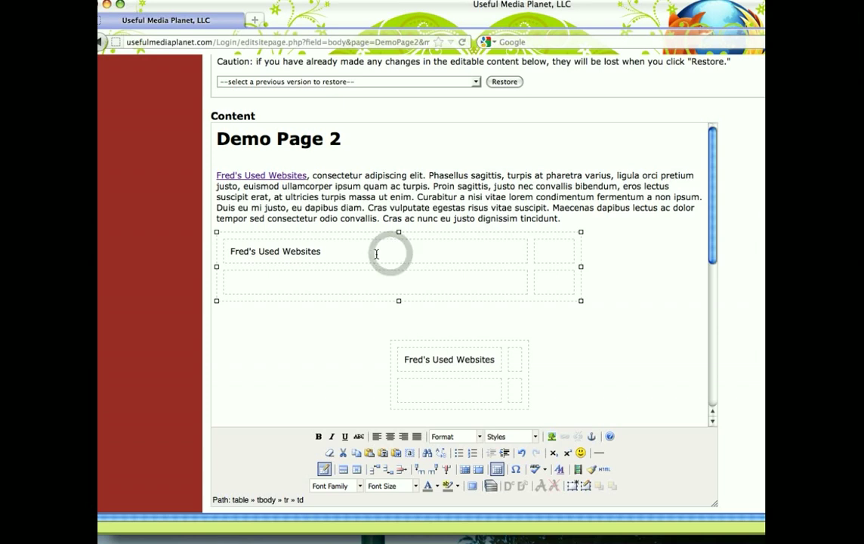